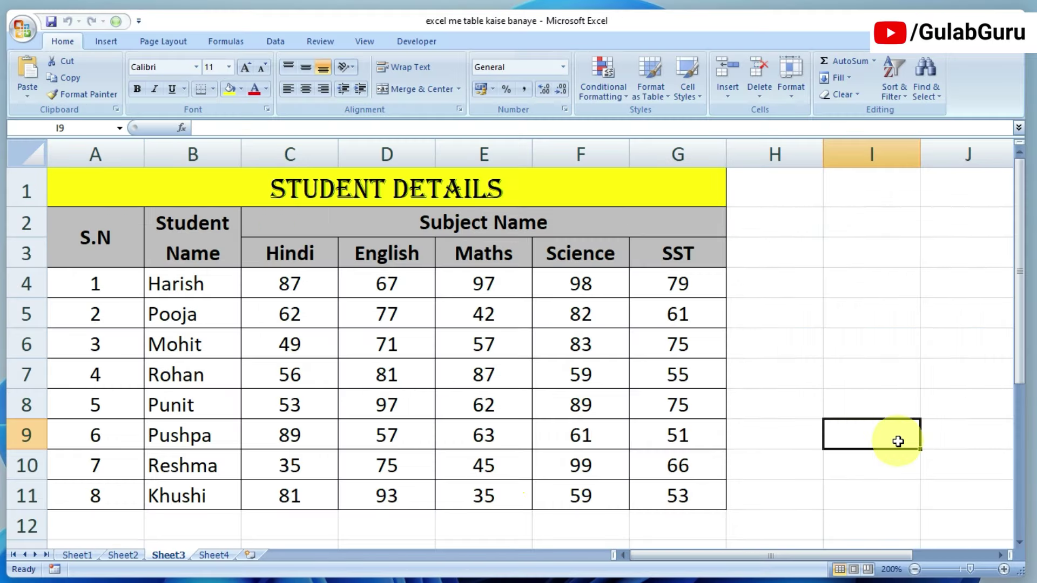
Step: Review the student and employee tables on Sheet1 through Sheet4, ending on Sheet3
{"action": "left_click", "coordinate": [130, 558]}
{"action": "left_click", "coordinate": [72, 555]}
{"action": "left_click", "coordinate": [120, 556]}
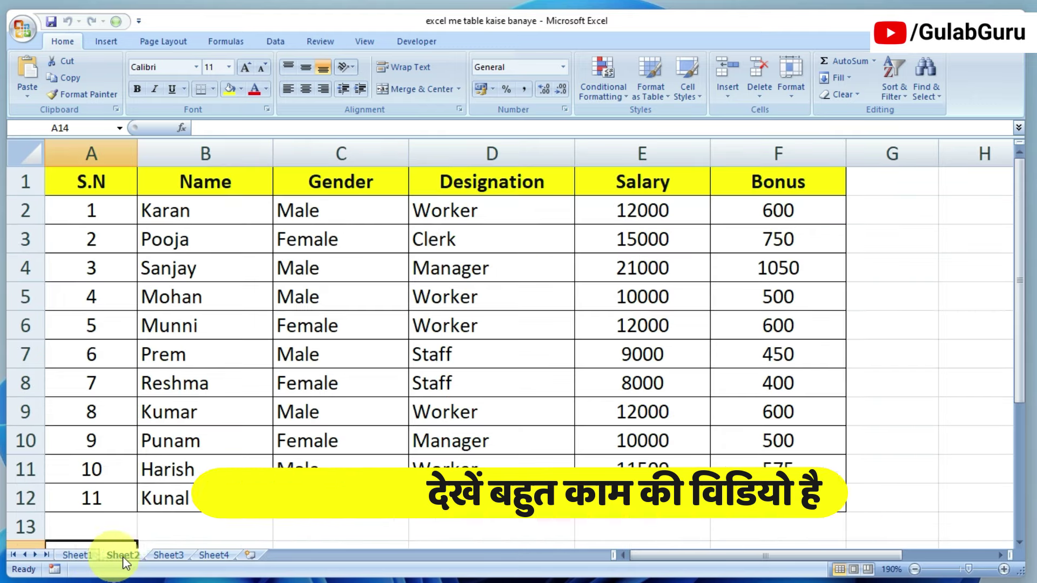
{"action": "left_click", "coordinate": [166, 556]}
{"action": "left_click", "coordinate": [216, 556]}
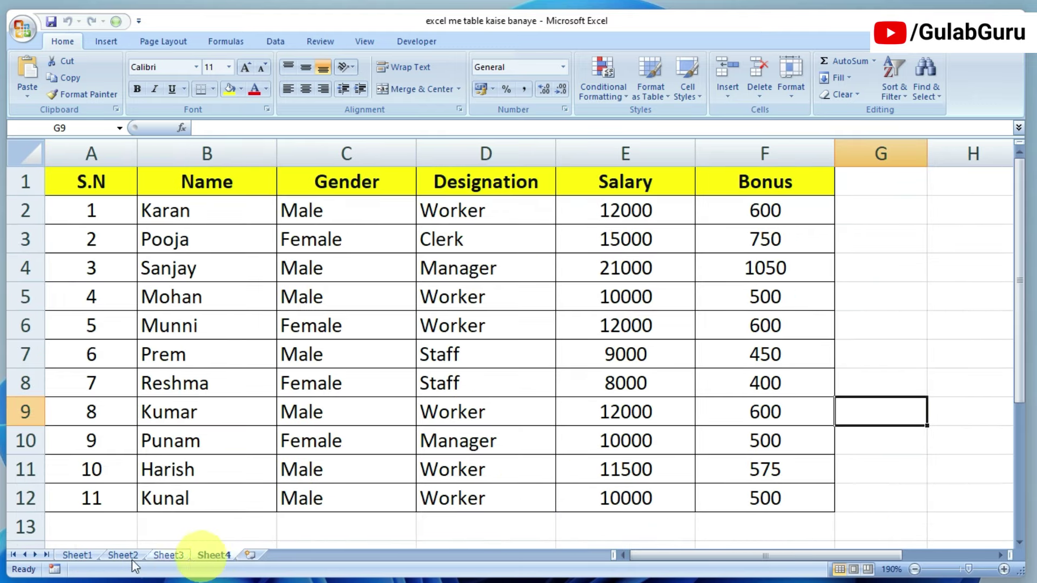
{"action": "left_click", "coordinate": [73, 556]}
{"action": "left_click", "coordinate": [871, 288]}
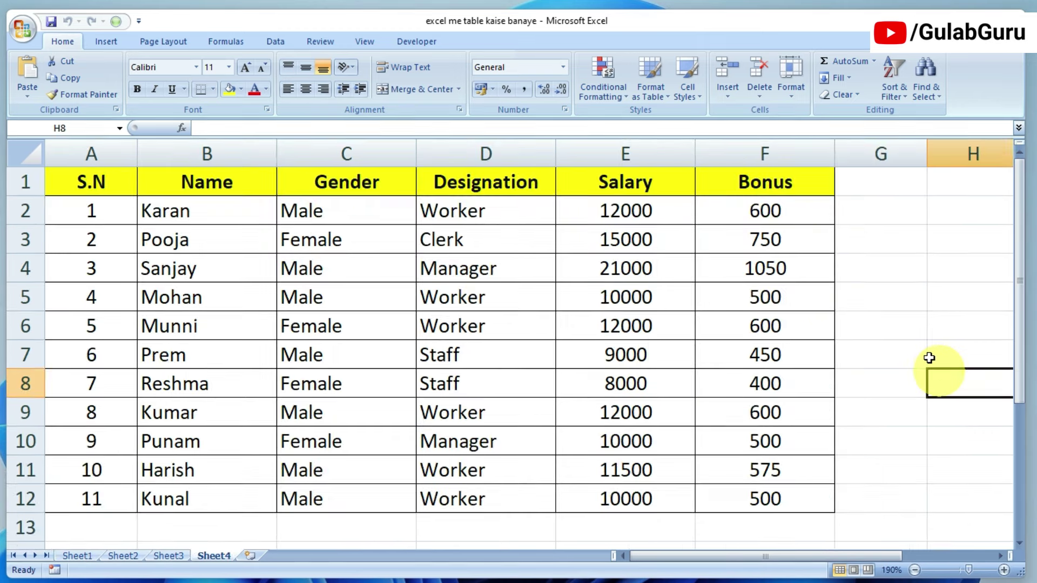
{"action": "left_click", "coordinate": [78, 557]}
{"action": "left_click", "coordinate": [126, 557]}
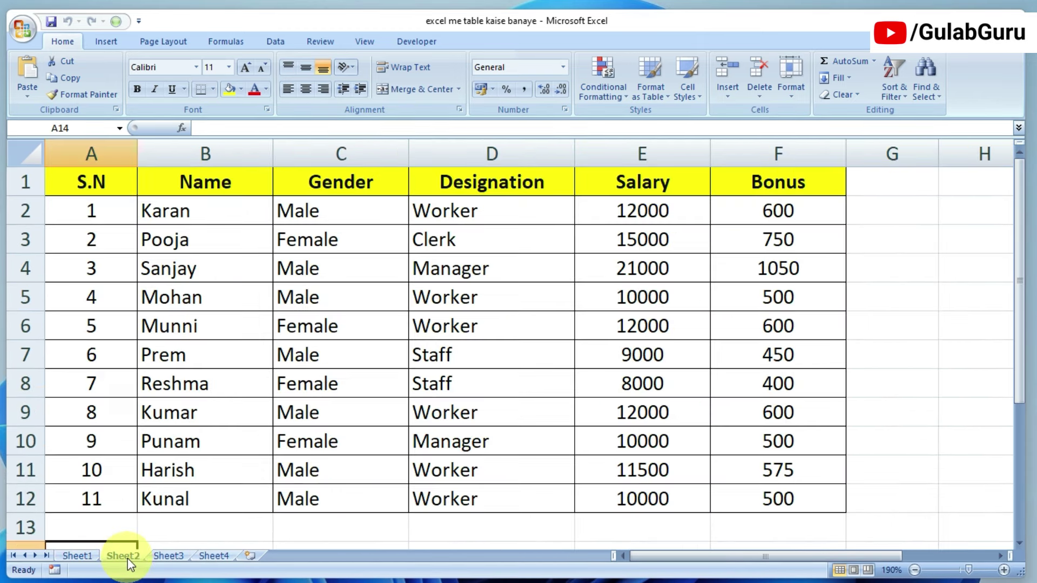
{"action": "left_click", "coordinate": [168, 557]}
{"action": "left_click", "coordinate": [213, 557]}
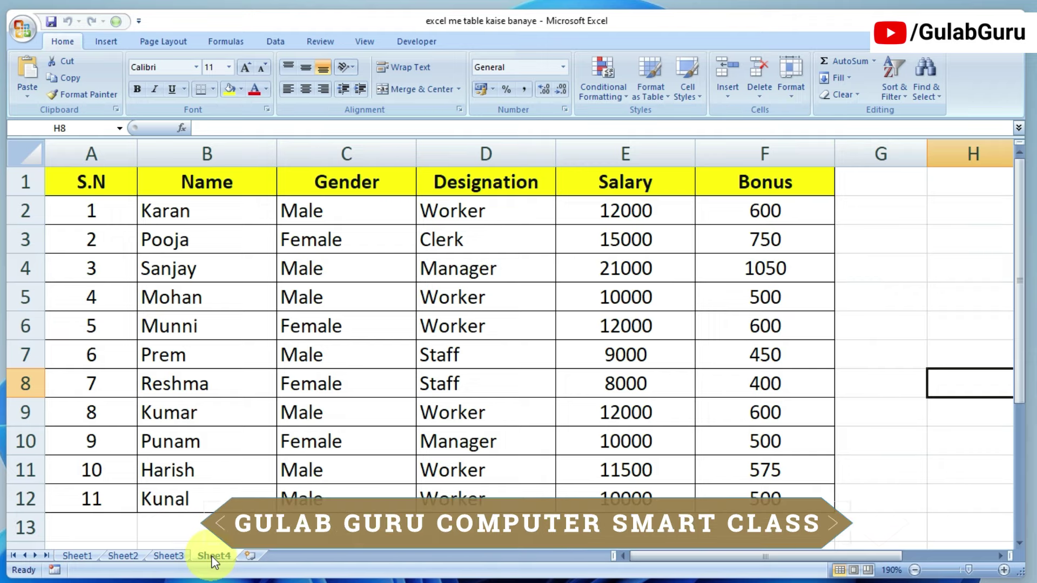
{"action": "left_click", "coordinate": [164, 556]}
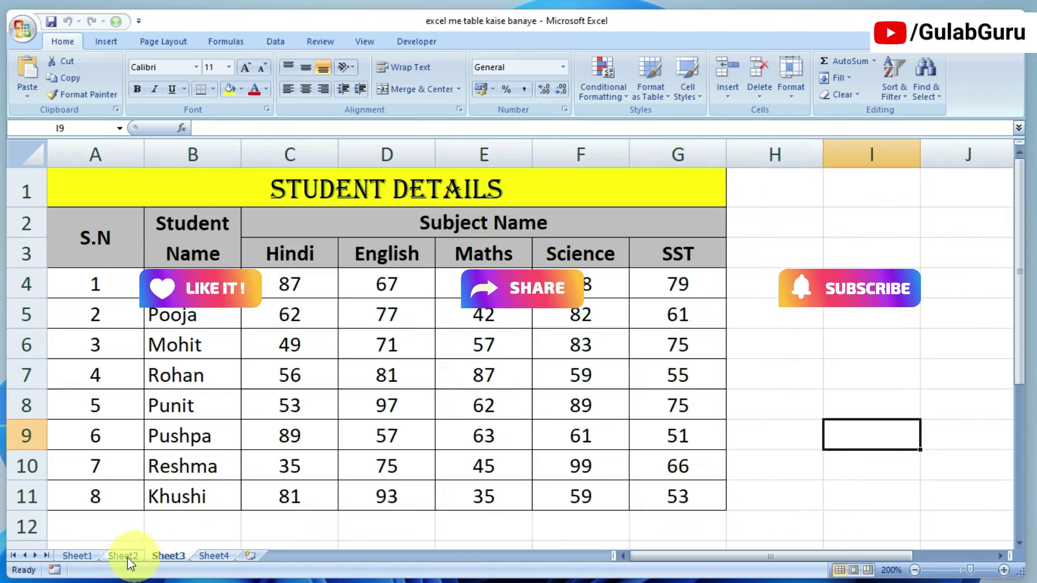
{"action": "left_click", "coordinate": [125, 556]}
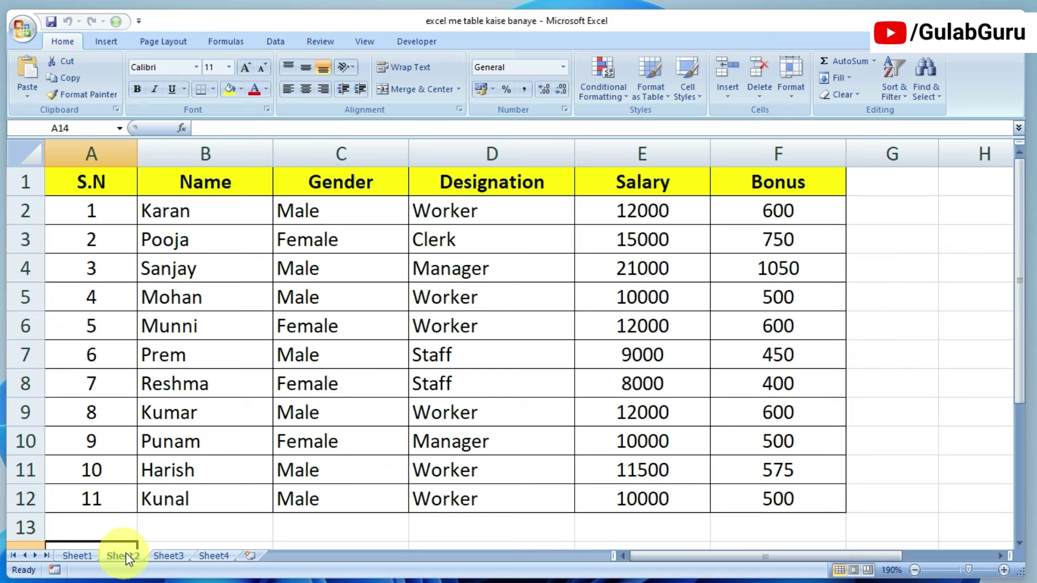
{"action": "left_click", "coordinate": [75, 557]}
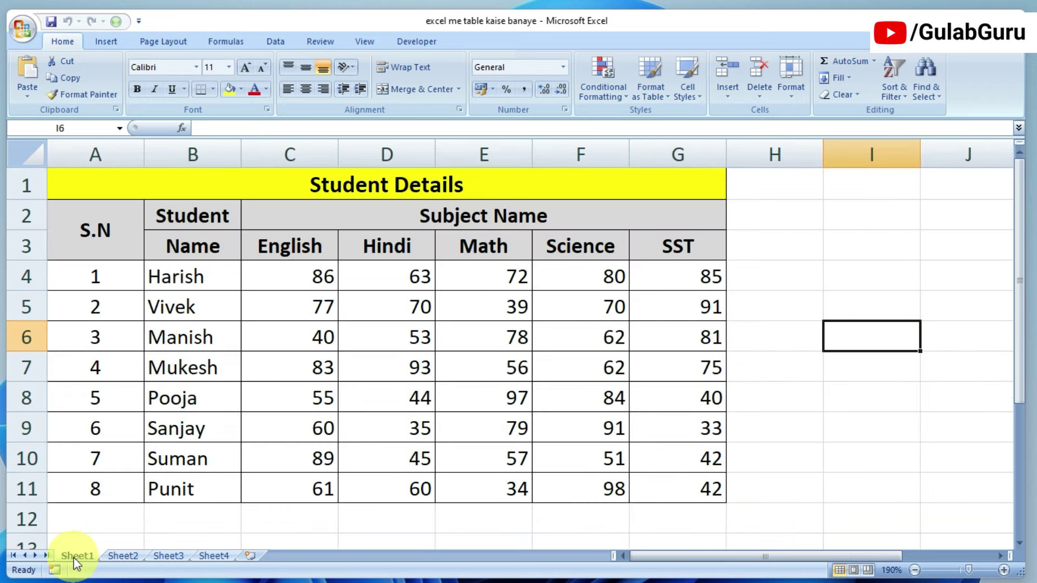
{"action": "left_click", "coordinate": [177, 555]}
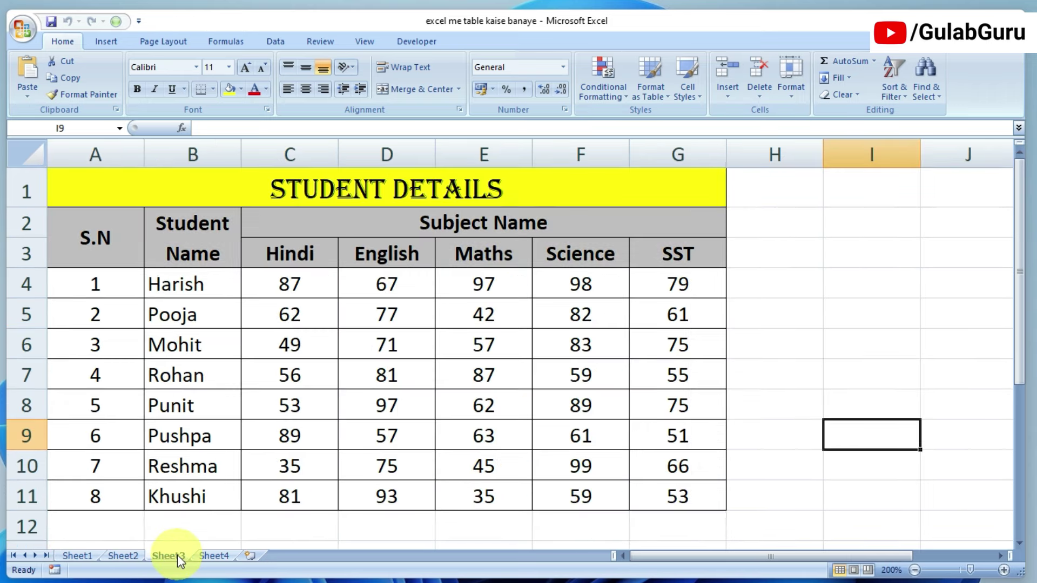
{"action": "left_click", "coordinate": [217, 557]}
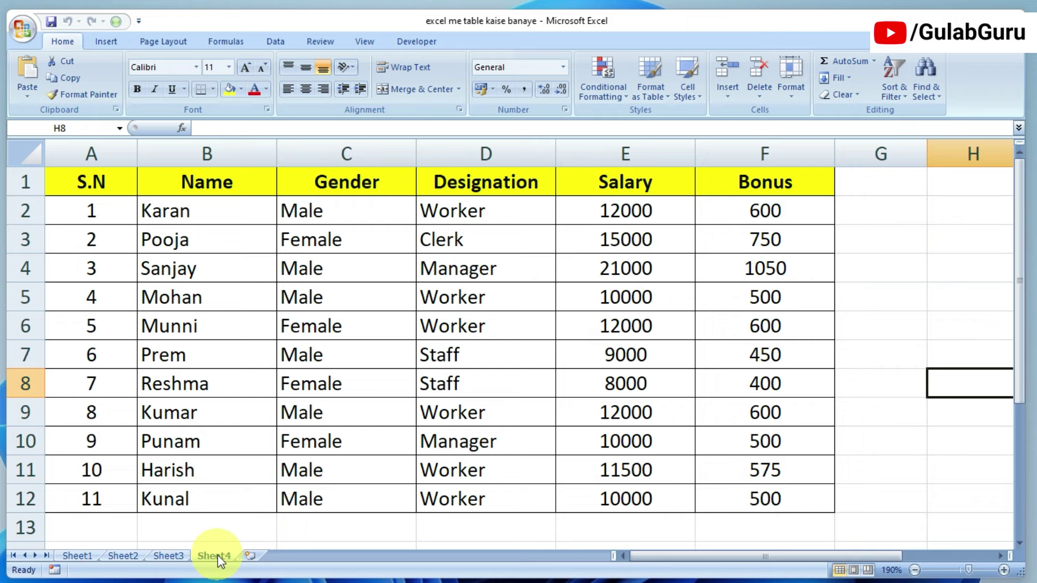
{"action": "left_click", "coordinate": [168, 557]}
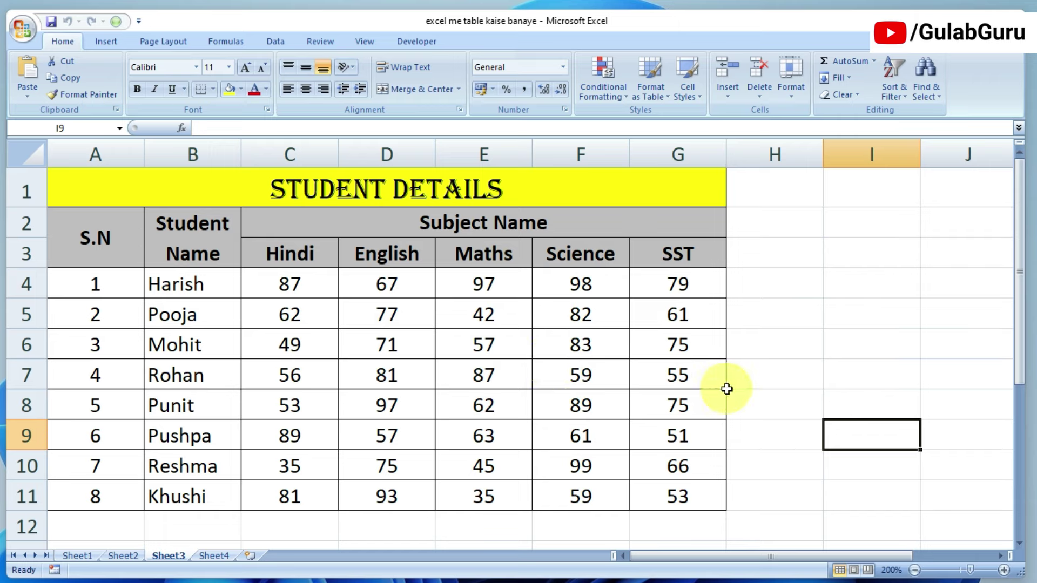
Step: Save the workbook to the Desktop as an Excel Workbook named 'hhh'
{"action": "left_click", "coordinate": [22, 29]}
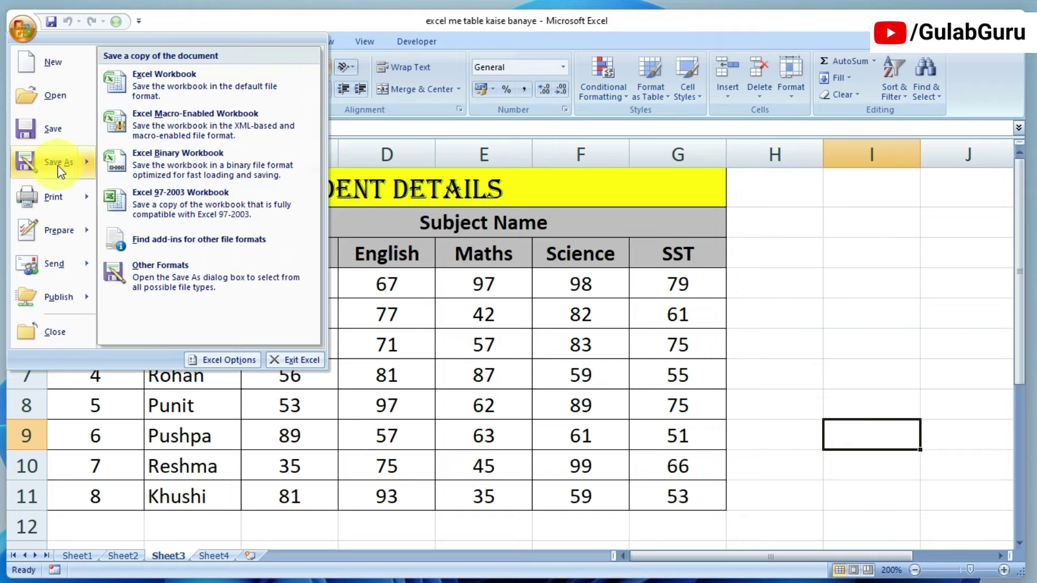
{"action": "left_click", "coordinate": [59, 164]}
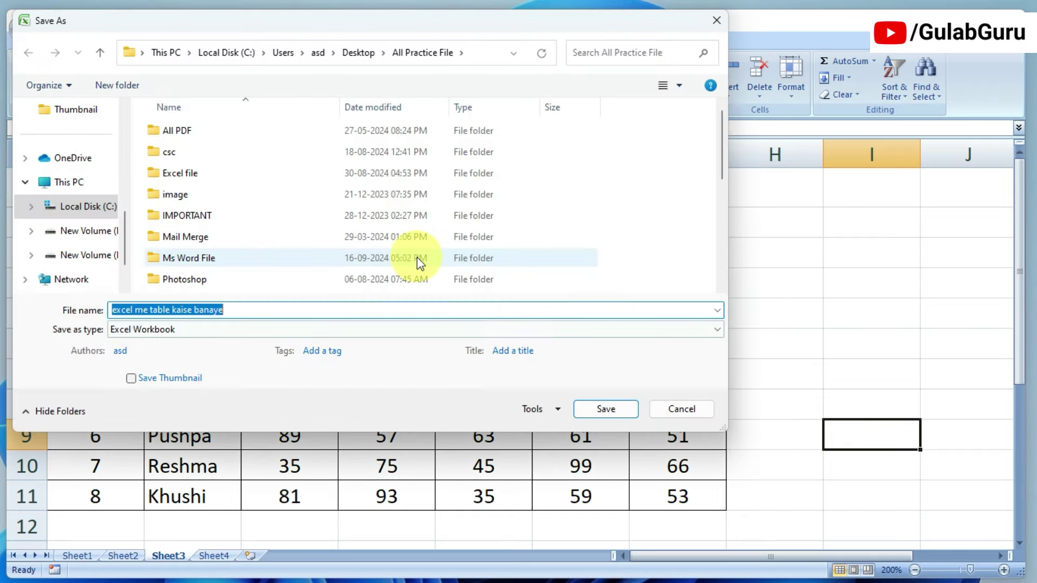
{"action": "scroll", "coordinate": [70, 186], "scroll_direction": "up", "scroll_amount": 5}
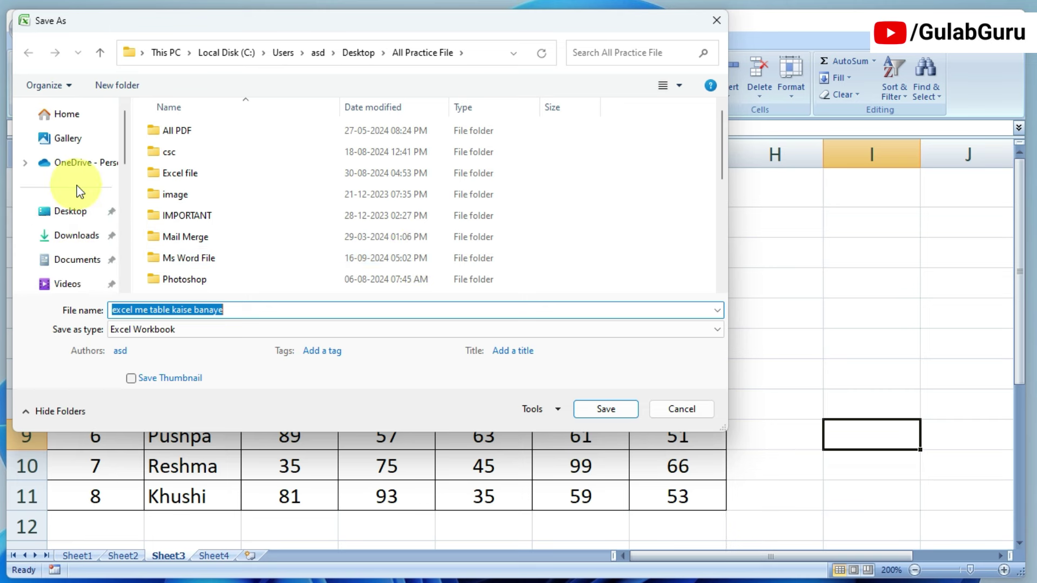
{"action": "left_click", "coordinate": [71, 210]}
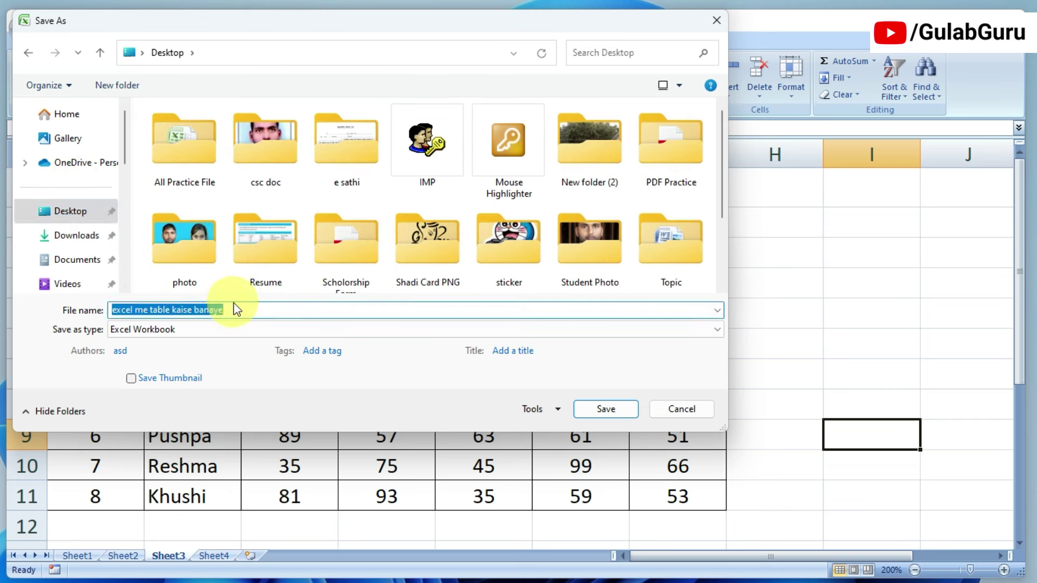
{"action": "type", "text": "hh"}
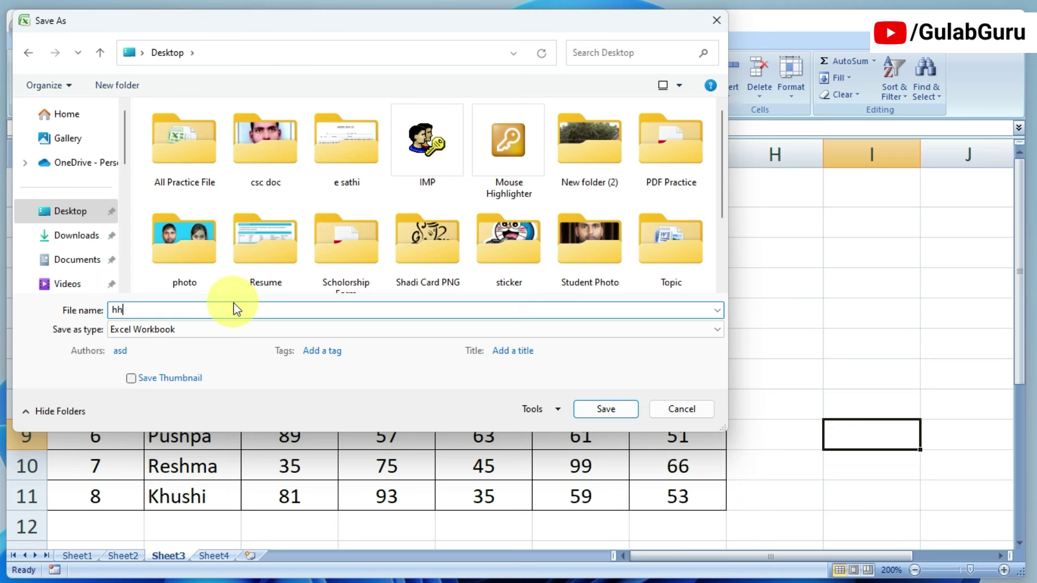
{"action": "type", "text": "h"}
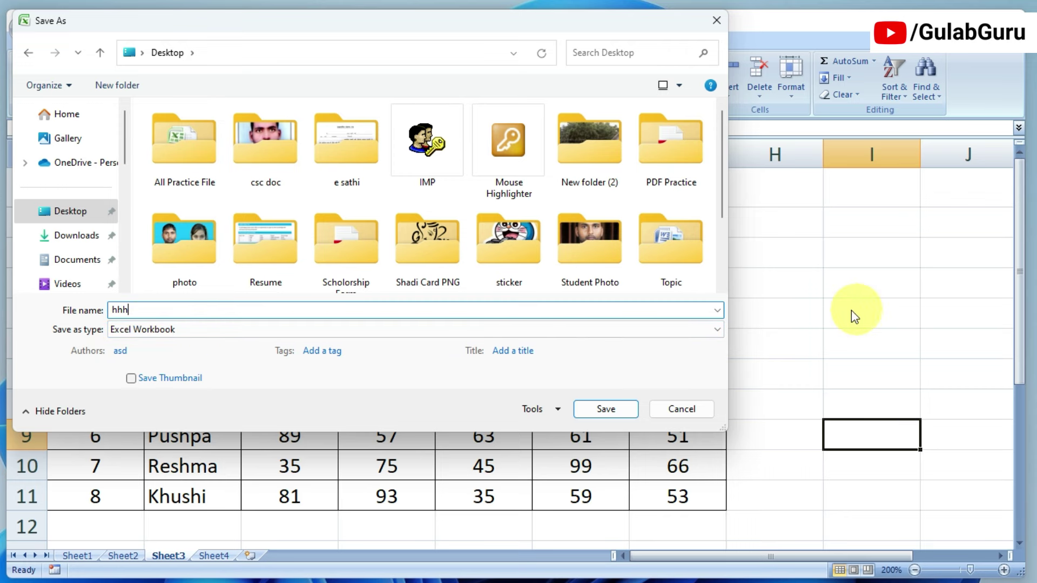
{"action": "left_click", "coordinate": [605, 411]}
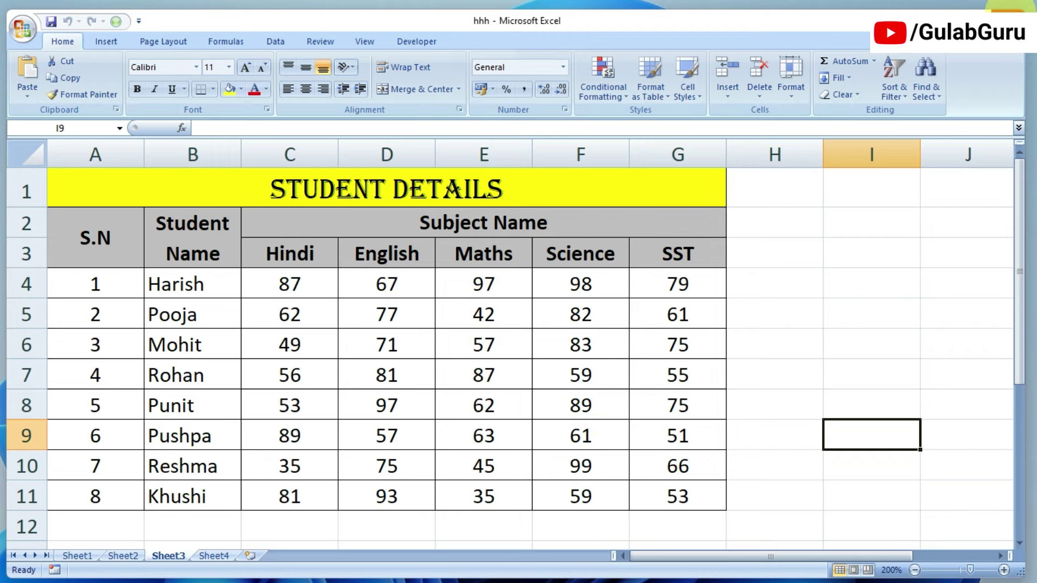
Step: Move the hhh file icon to the desktop centre, then reopen it and check its sheets
{"action": "left_click", "coordinate": [1011, 18]}
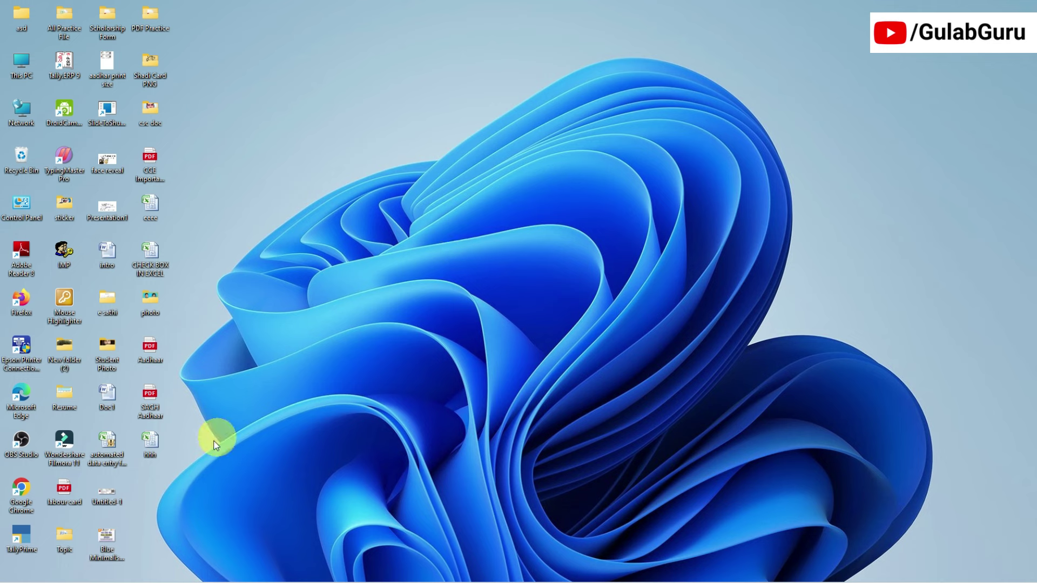
{"action": "mouse_move", "coordinate": [148, 441]}
{"action": "left_mouse_down"}
{"action": "mouse_move", "coordinate": [449, 204]}
{"action": "mouse_move", "coordinate": [509, 242]}
{"action": "left_mouse_up"}
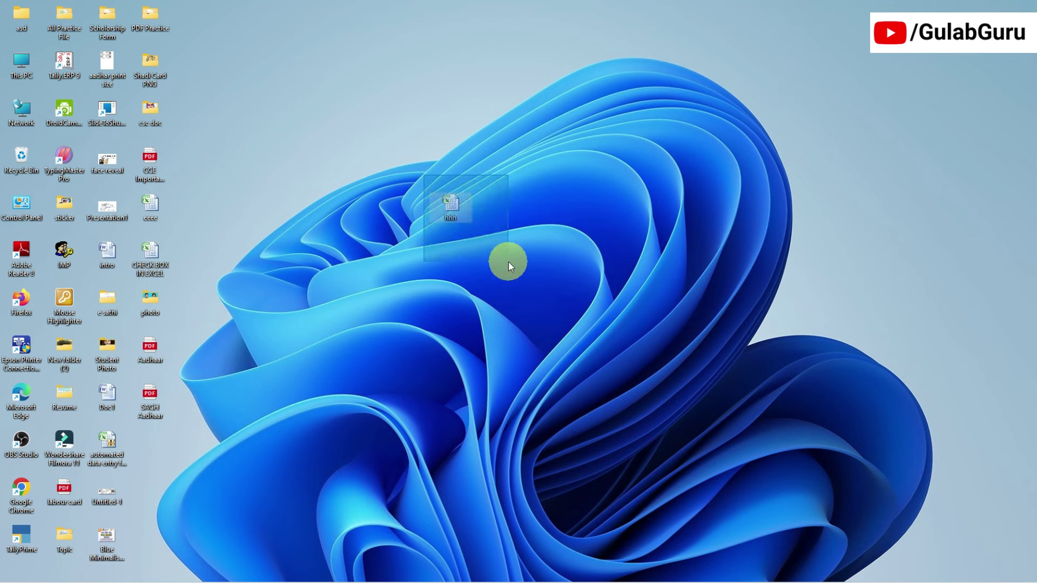
{"action": "double_click", "coordinate": [453, 206]}
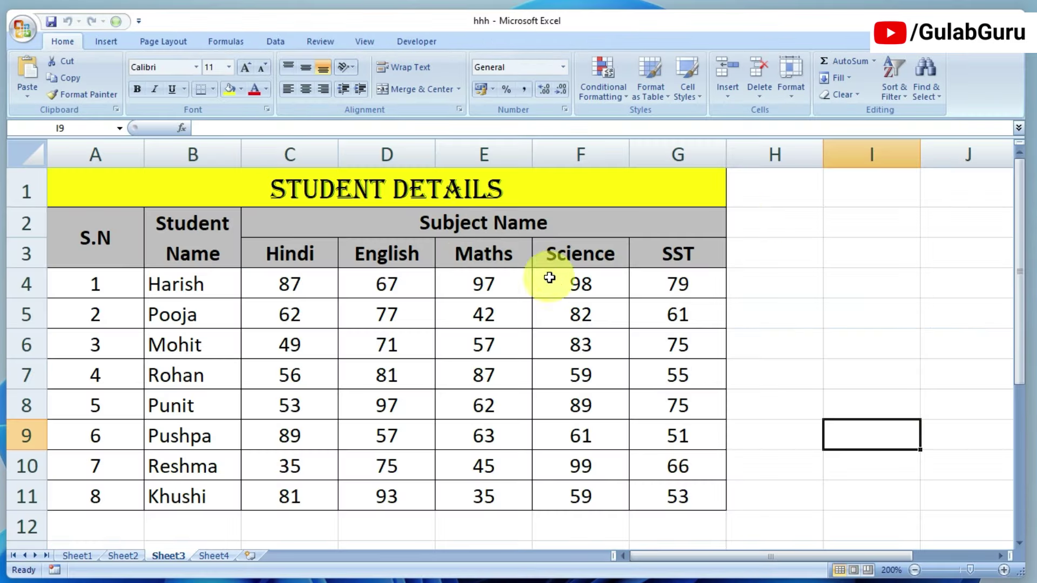
{"action": "left_click", "coordinate": [123, 556]}
{"action": "left_click", "coordinate": [60, 555]}
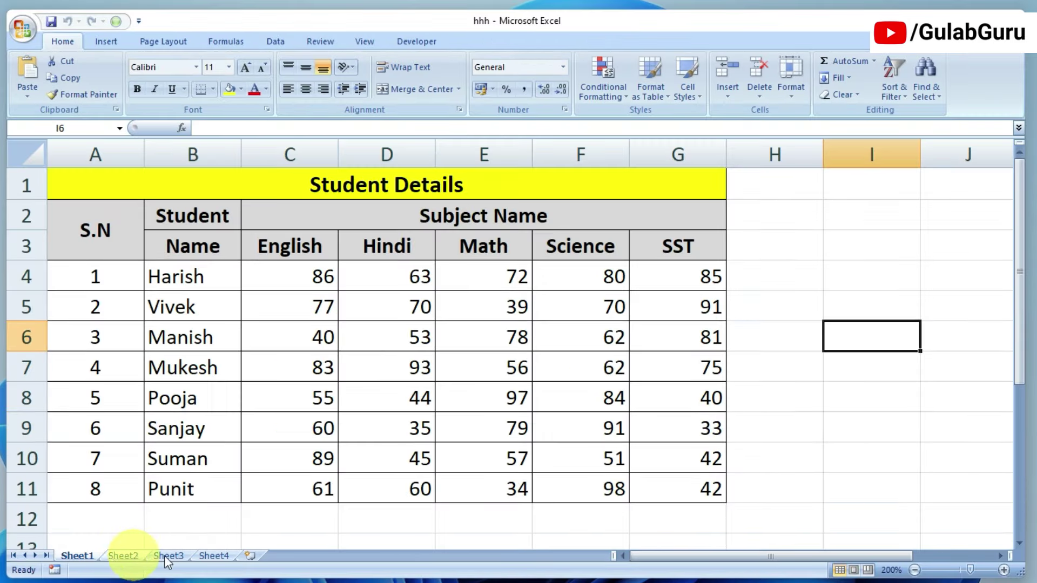
{"action": "left_click", "coordinate": [213, 556]}
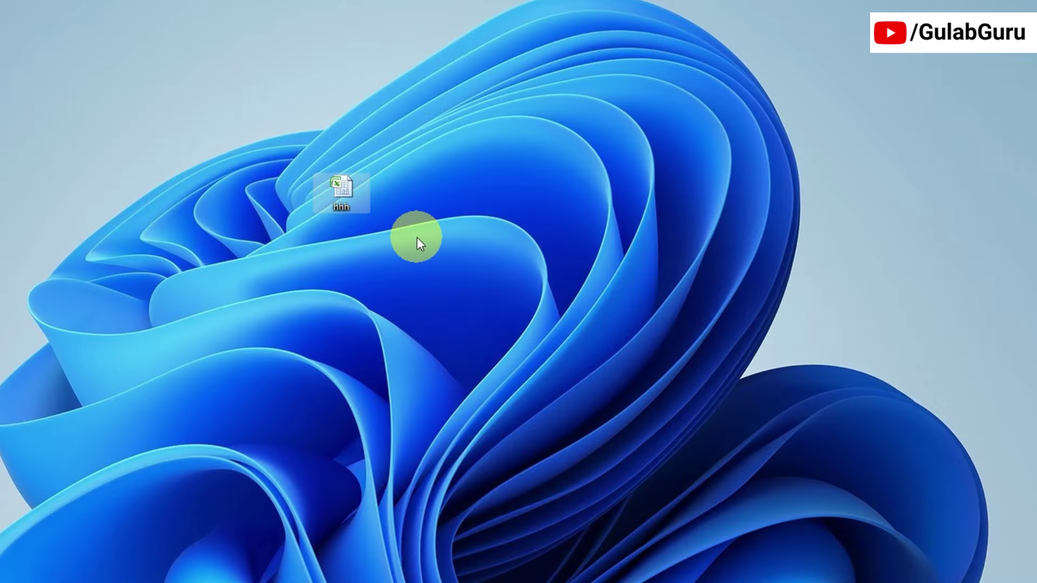
{"action": "left_click_drag", "start_coordinate": [242, 140], "coordinate": [440, 268]}
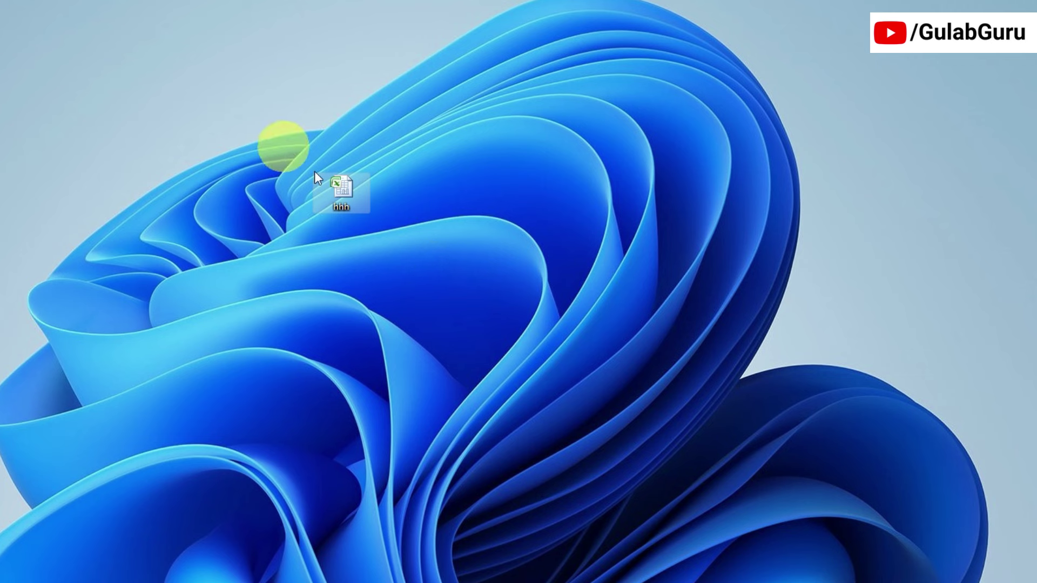
{"action": "left_click_drag", "start_coordinate": [282, 148], "coordinate": [457, 282]}
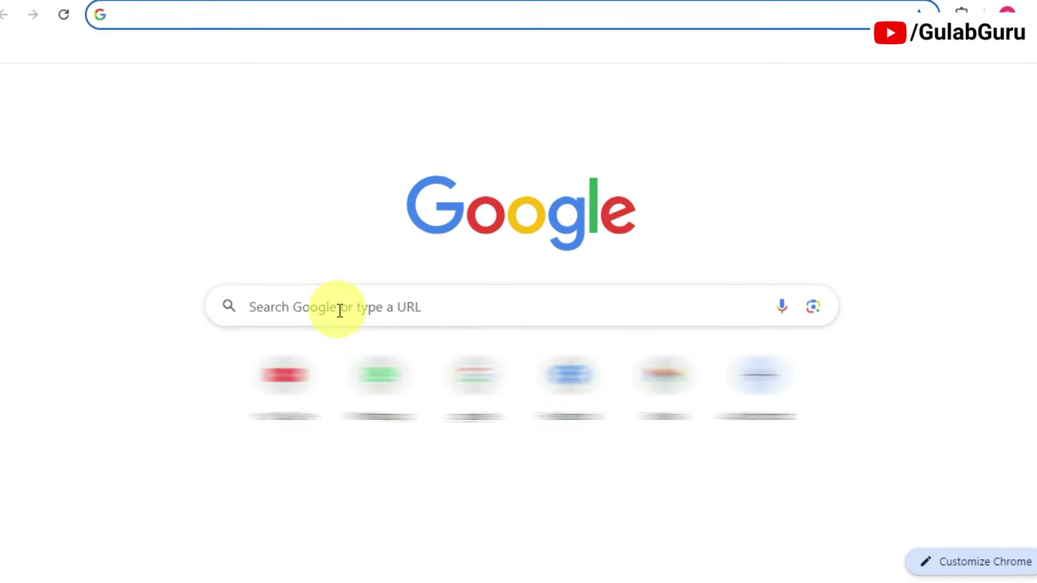
Step: Search Google for 'gmail'
{"action": "left_click", "coordinate": [486, 300]}
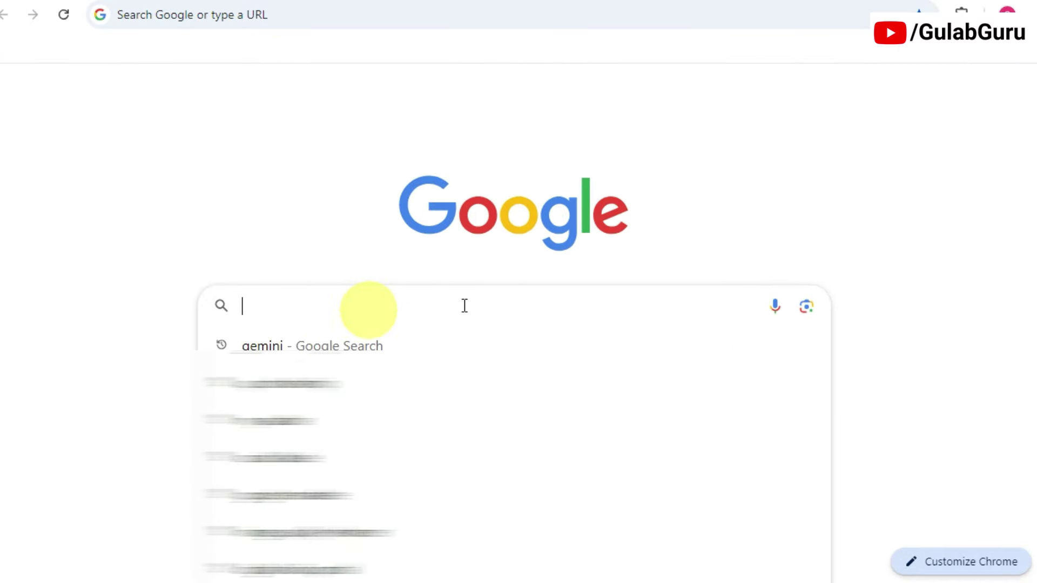
{"action": "type", "text": "g"}
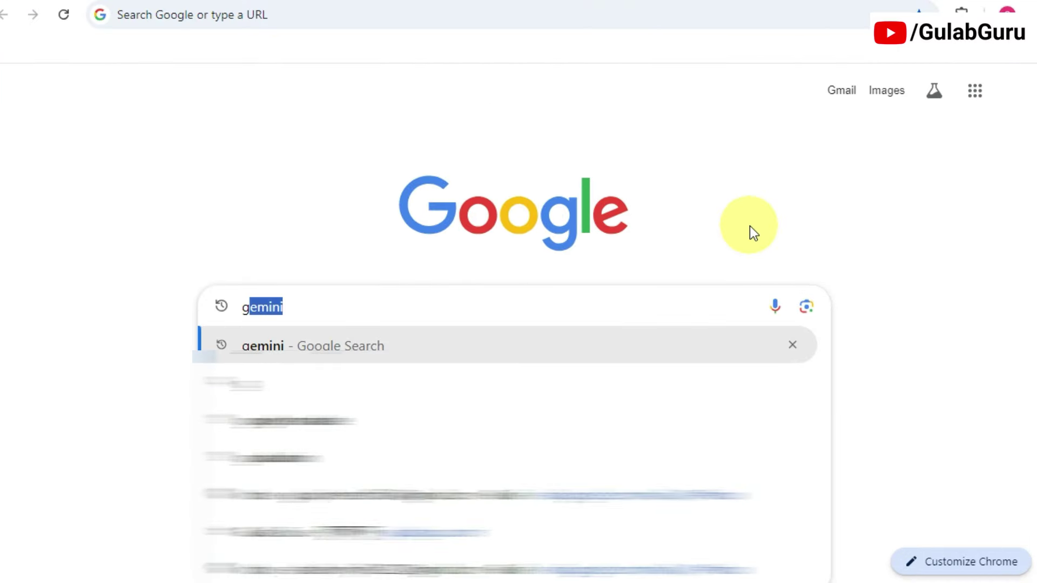
{"action": "type", "text": "mail"}
{"action": "key", "text": "Return"}
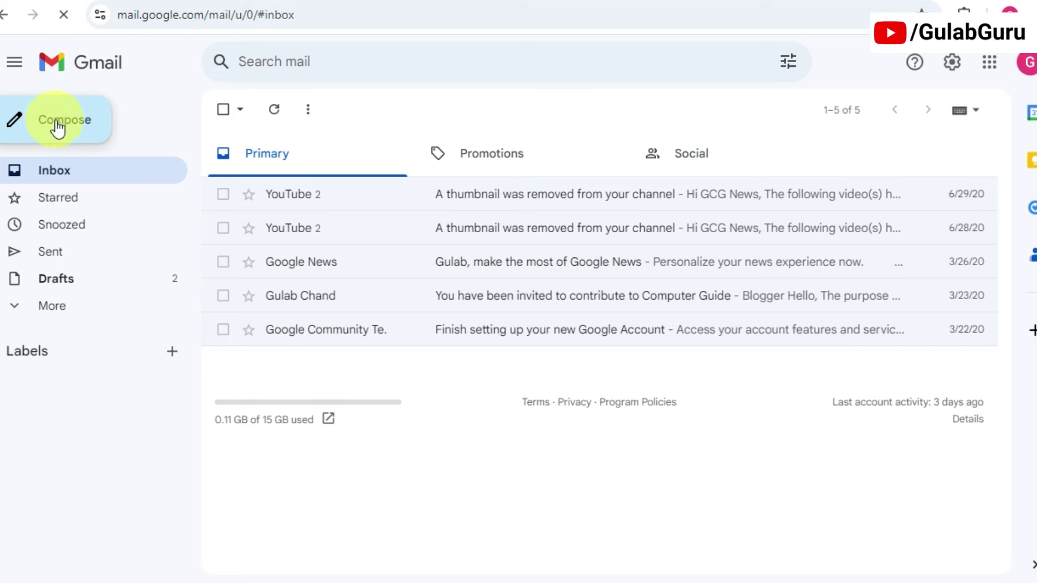
Step: Start a new message addressed to the recipient's e-mail address, picked from the contact suggestion
{"action": "left_click", "coordinate": [58, 128]}
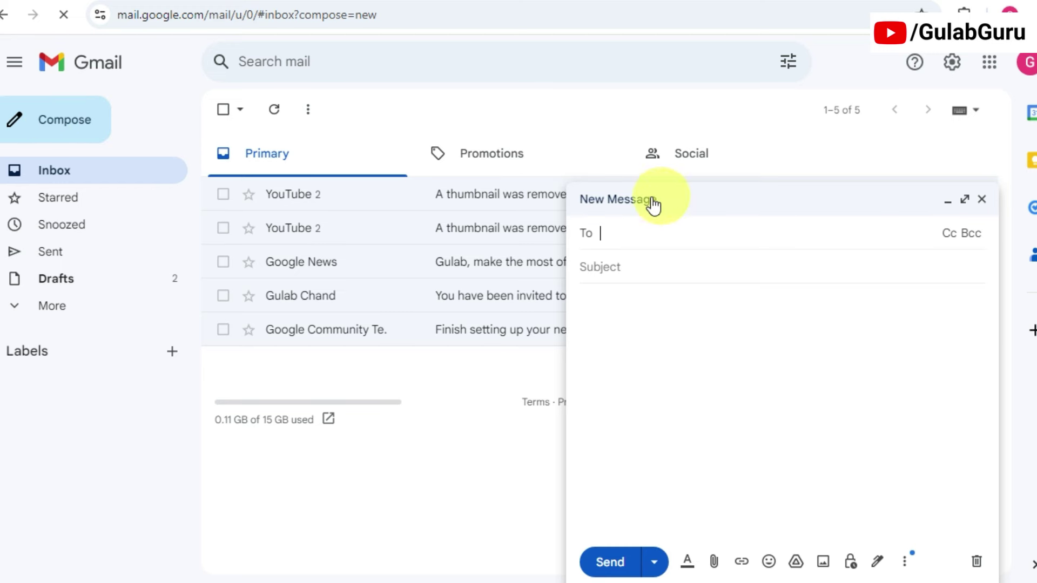
{"action": "left_click", "coordinate": [579, 204]}
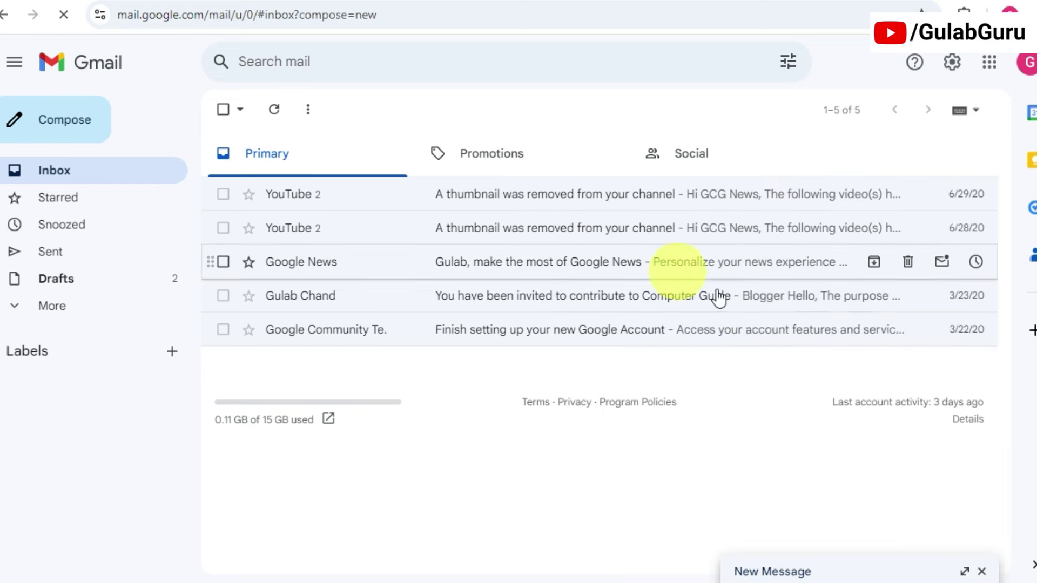
{"action": "left_click", "coordinate": [64, 129]}
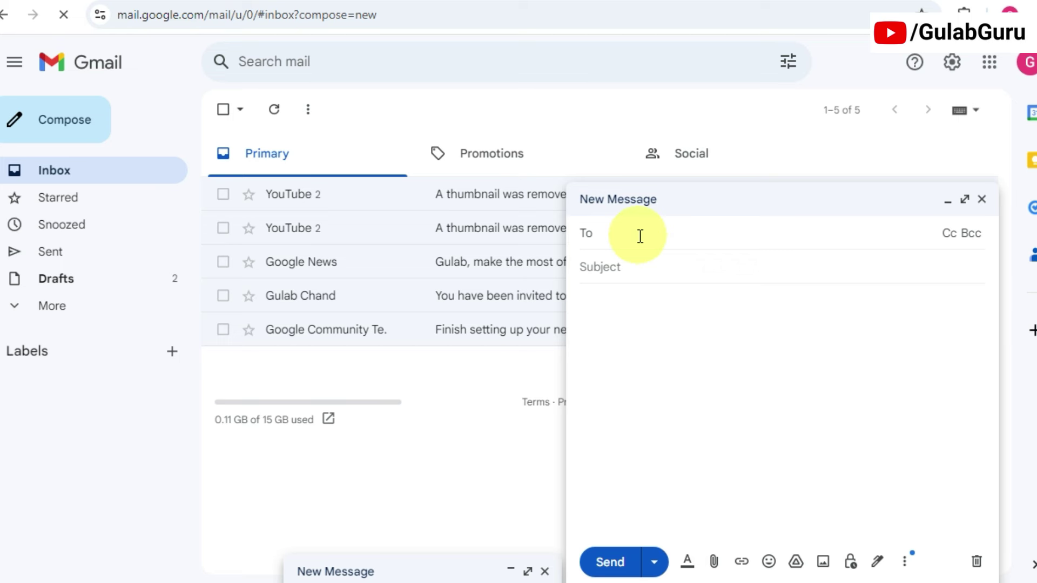
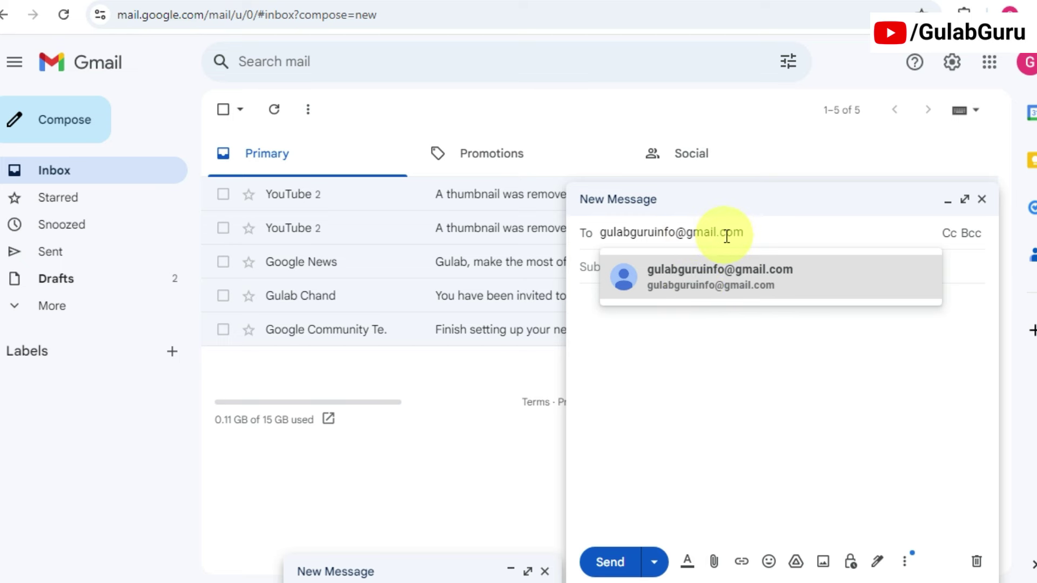
{"action": "left_click", "coordinate": [715, 280]}
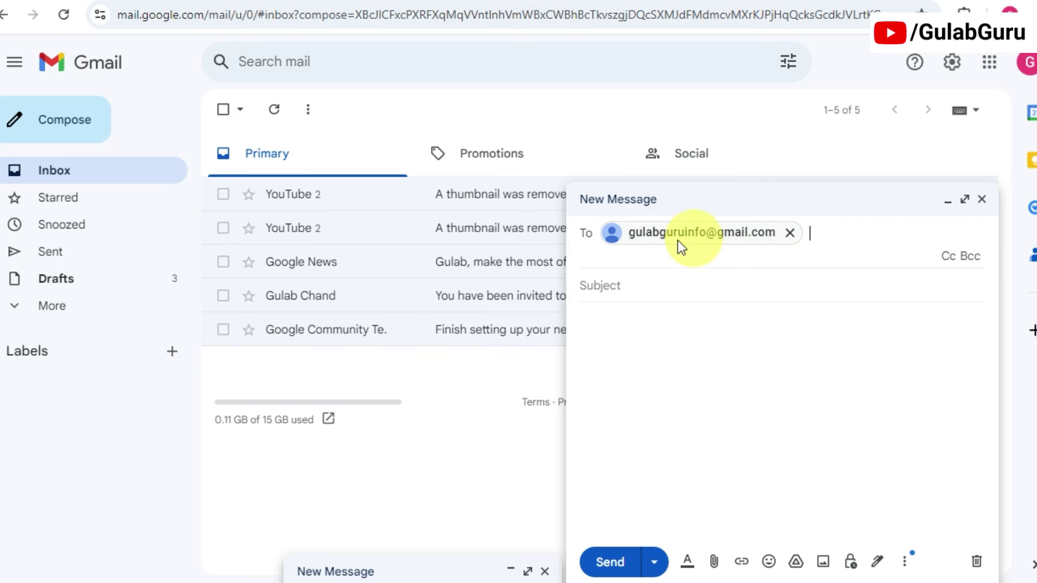
{"action": "mouse_move", "coordinate": [701, 233]}
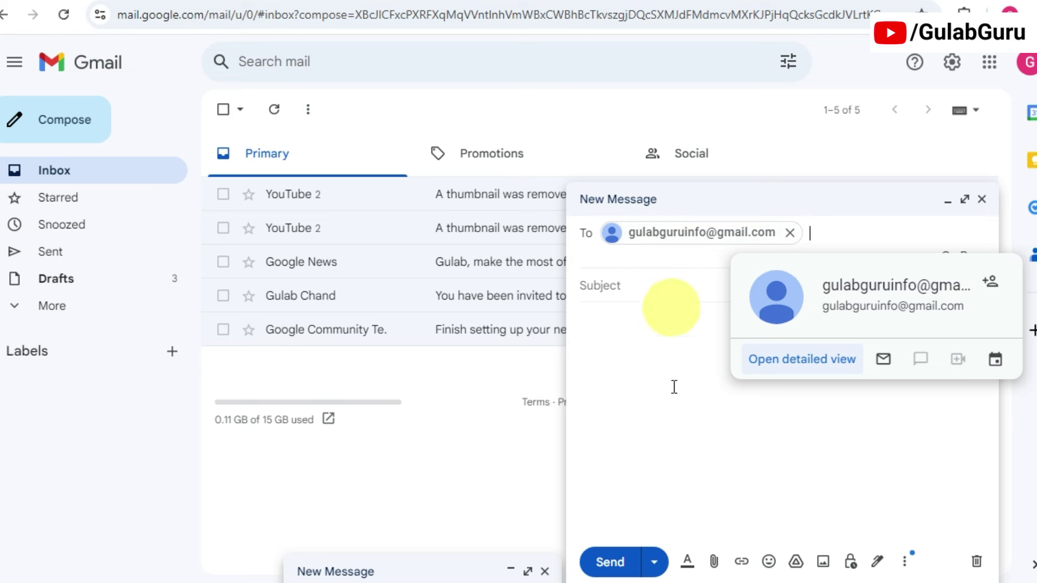
{"action": "left_click", "coordinate": [633, 286]}
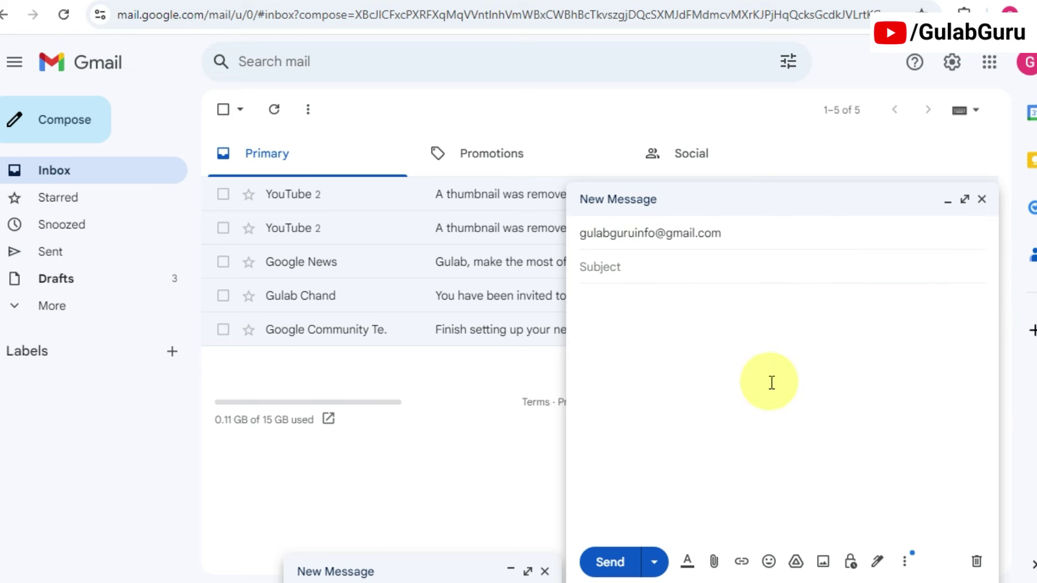
Step: Enter 'Important Document' as the subject and move to the message body
{"action": "type", "text": "Importa"}
{"action": "type", "text": "nt Docu"}
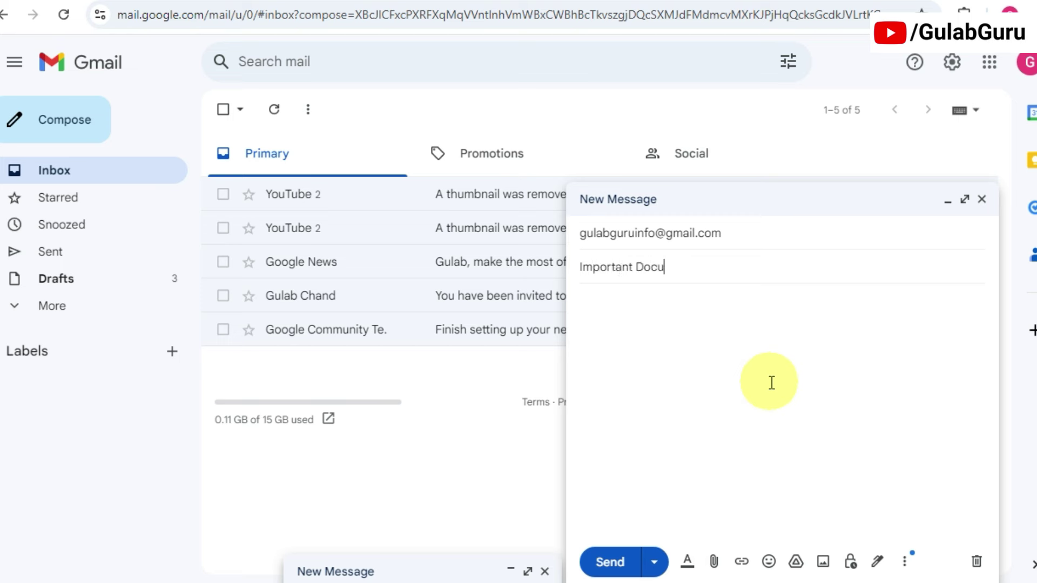
{"action": "type", "text": "ment"}
{"action": "key", "text": "Tab"}
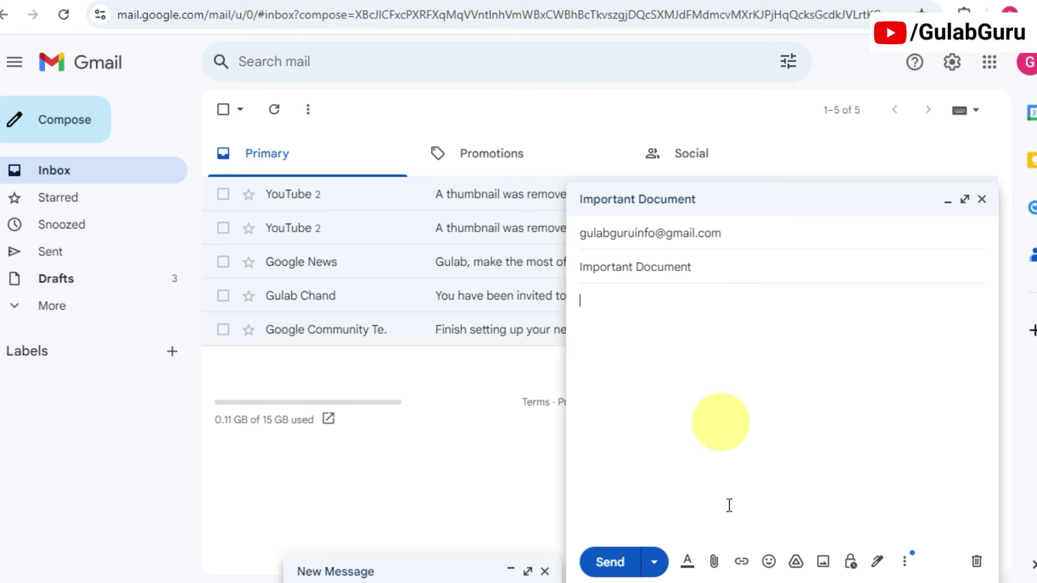
Step: Attach the hhh.xlsx workbook from the Desktop to the draft
{"action": "left_click", "coordinate": [714, 563]}
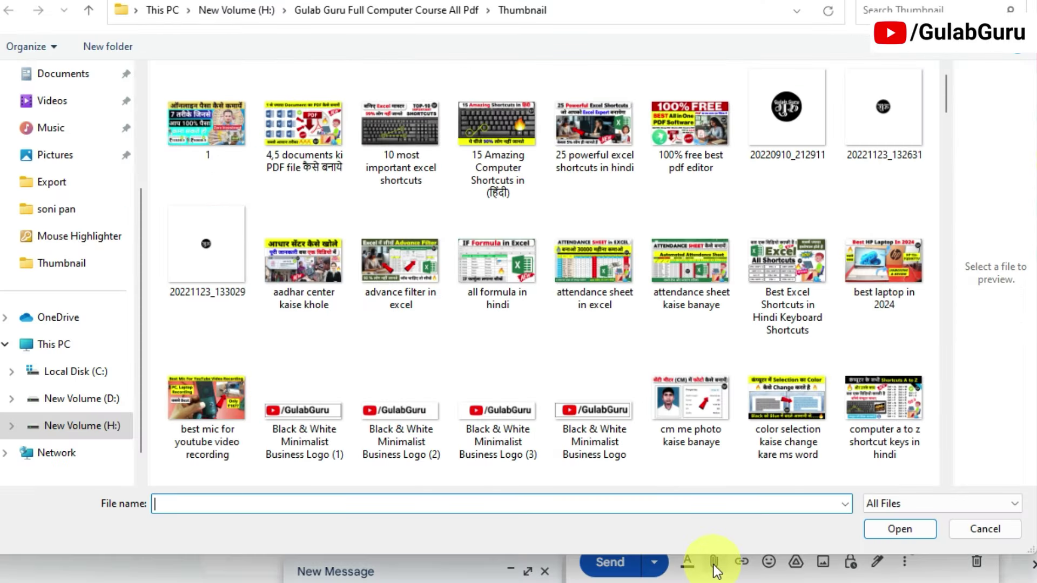
{"action": "scroll", "coordinate": [49, 237], "scroll_direction": "up", "scroll_amount": 3}
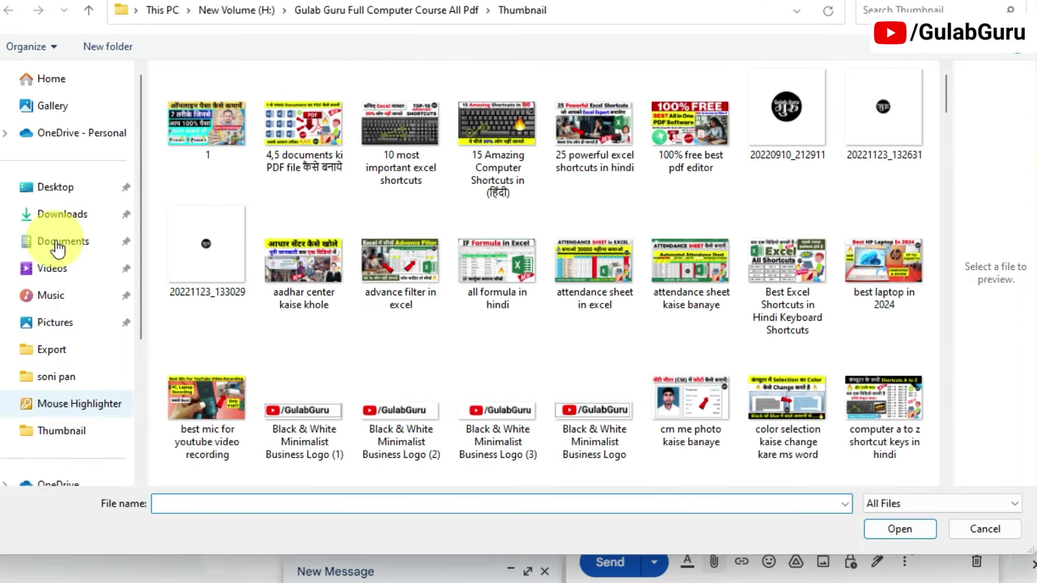
{"action": "left_click", "coordinate": [67, 190]}
{"action": "scroll", "coordinate": [772, 391], "scroll_direction": "down", "scroll_amount": 3}
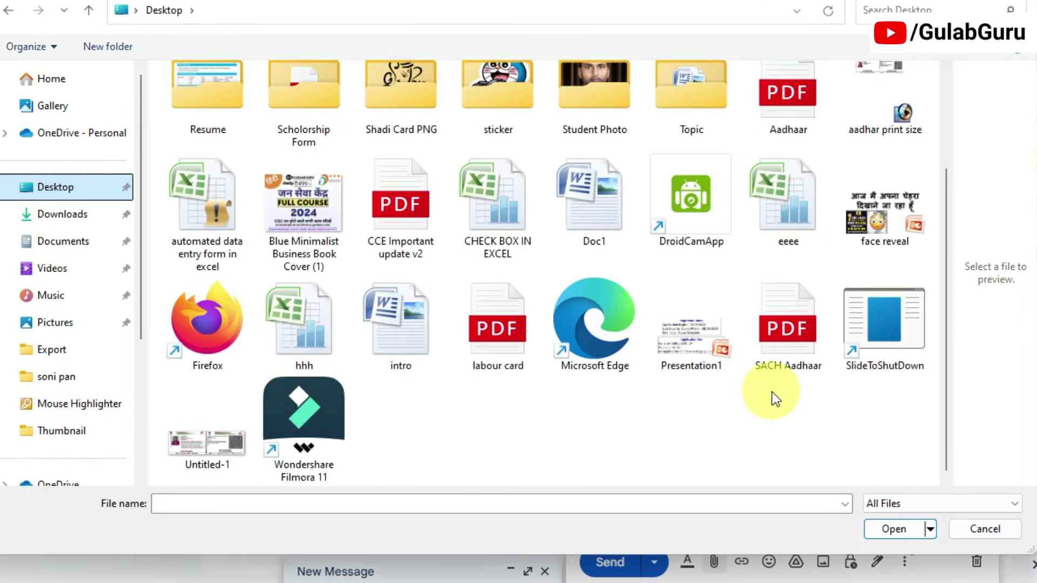
{"action": "scroll", "coordinate": [754, 432], "scroll_direction": "up", "scroll_amount": 3}
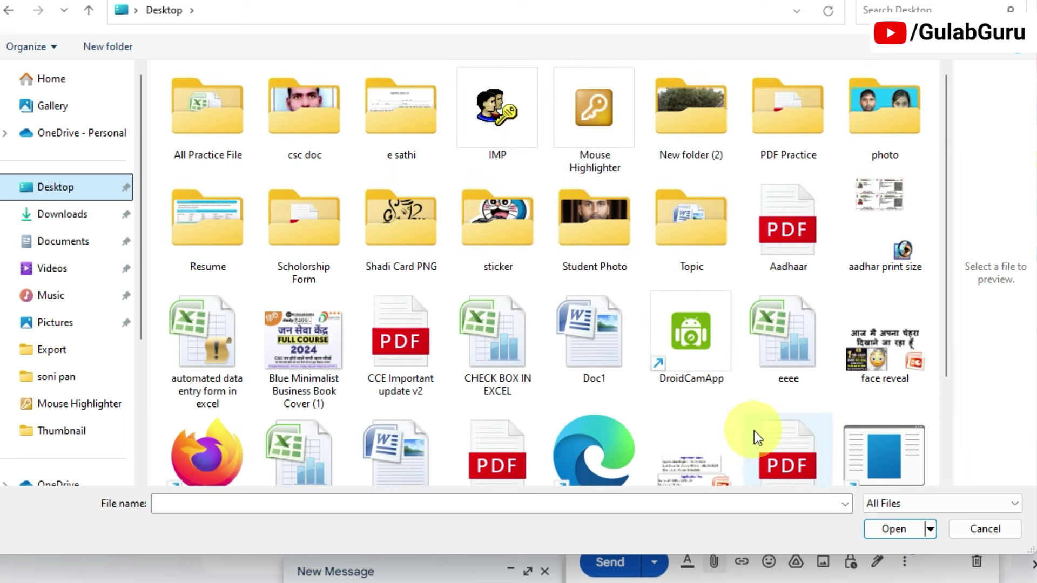
{"action": "scroll", "coordinate": [755, 438], "scroll_direction": "down", "scroll_amount": 3}
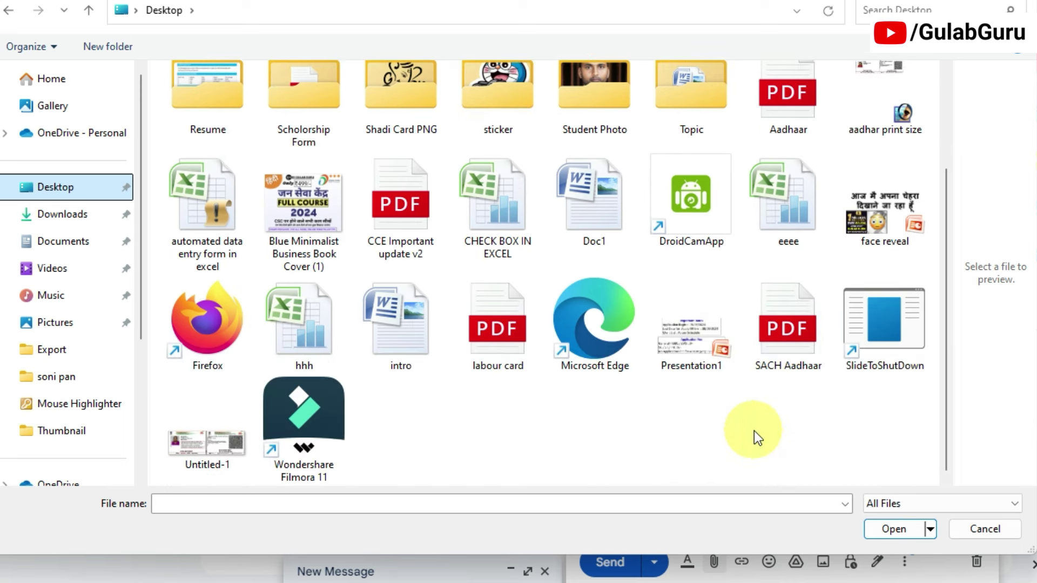
{"action": "left_click", "coordinate": [307, 317]}
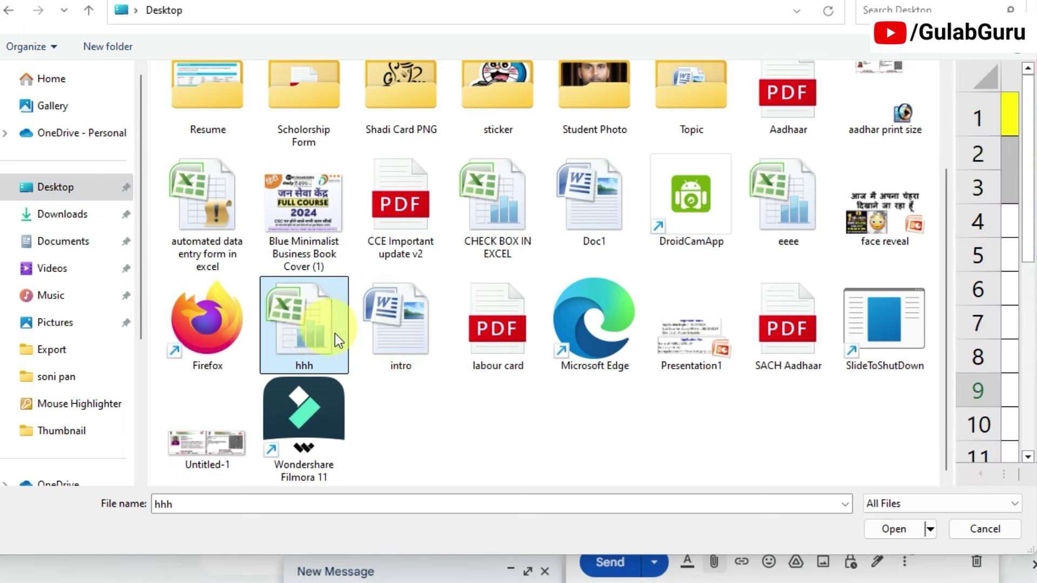
{"action": "left_click", "coordinate": [895, 529]}
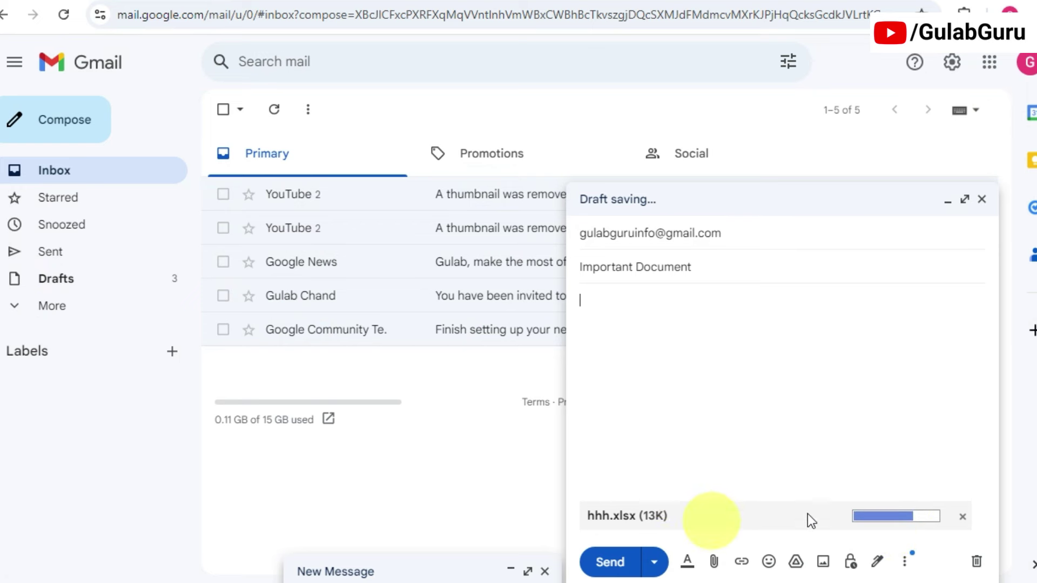
Step: Send the Important Document email with hhh.xlsx attached
{"action": "left_click", "coordinate": [786, 466]}
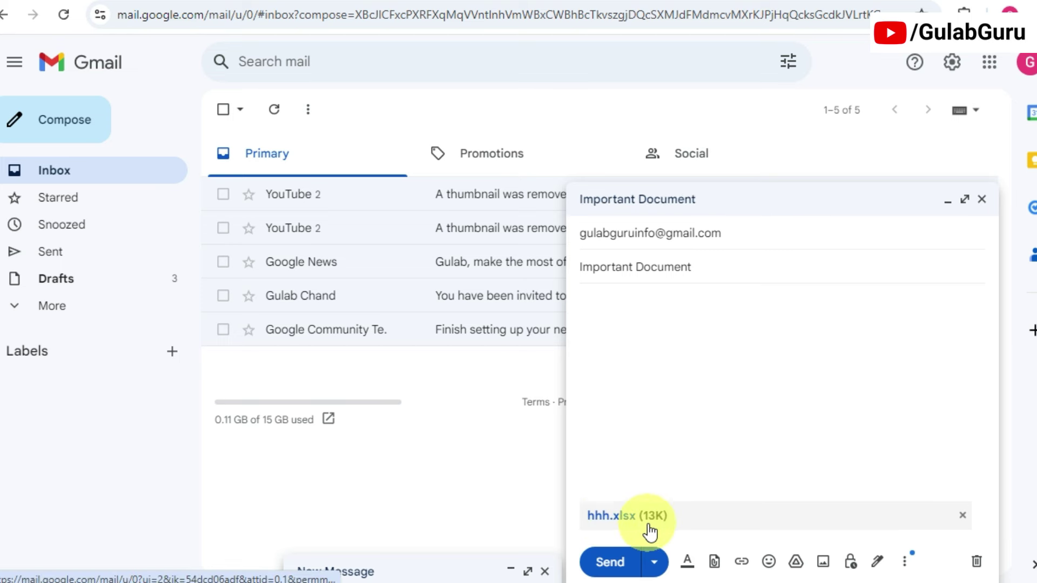
{"action": "left_click", "coordinate": [609, 562]}
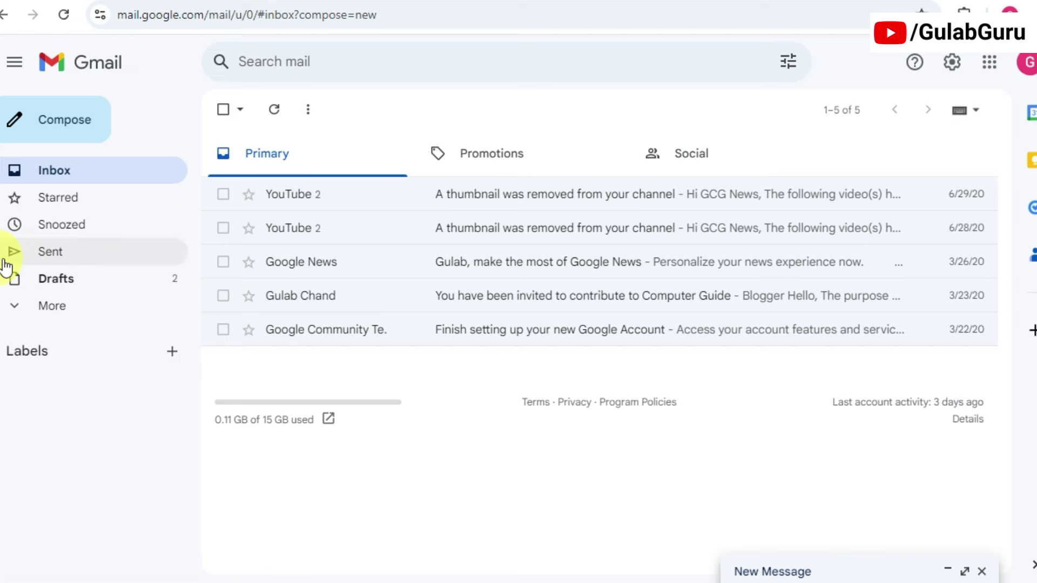
Step: Confirm the Important Document message with hhh.xlsx in Sent, dismissing the emoji popup
{"action": "left_click", "coordinate": [61, 261]}
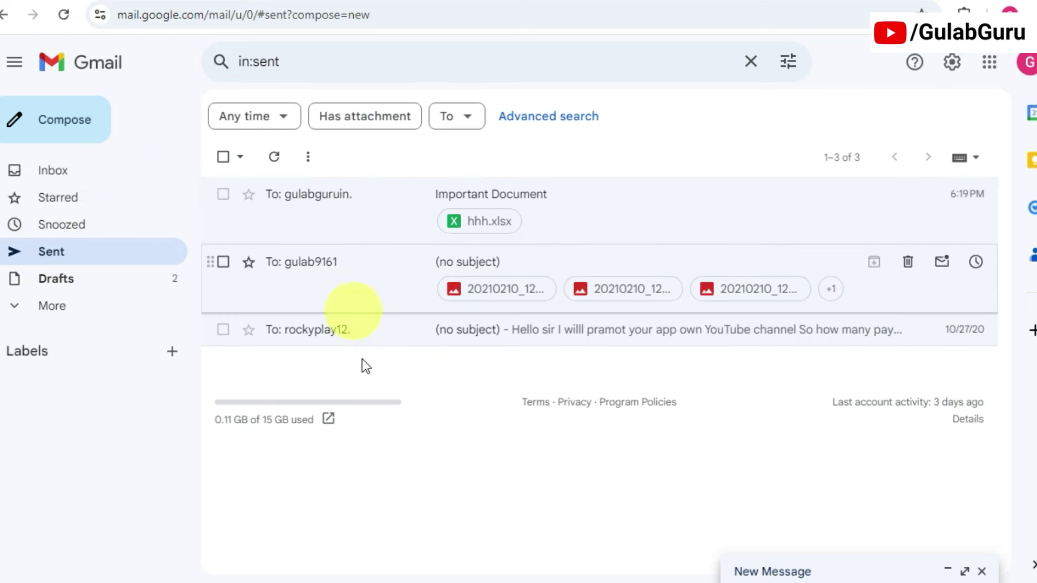
{"action": "mouse_move", "coordinate": [389, 329]}
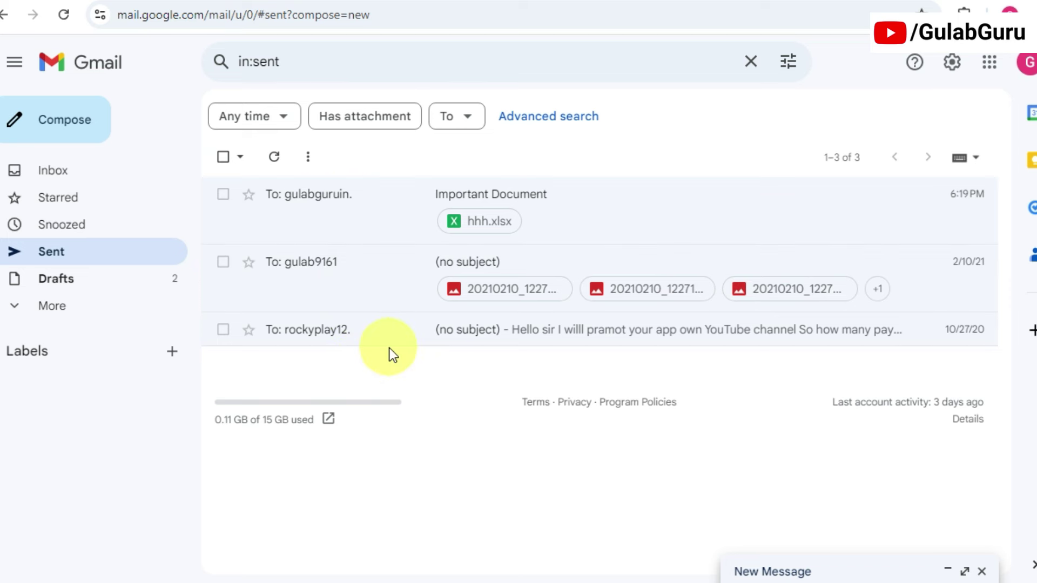
{"action": "left_click", "coordinate": [532, 201]}
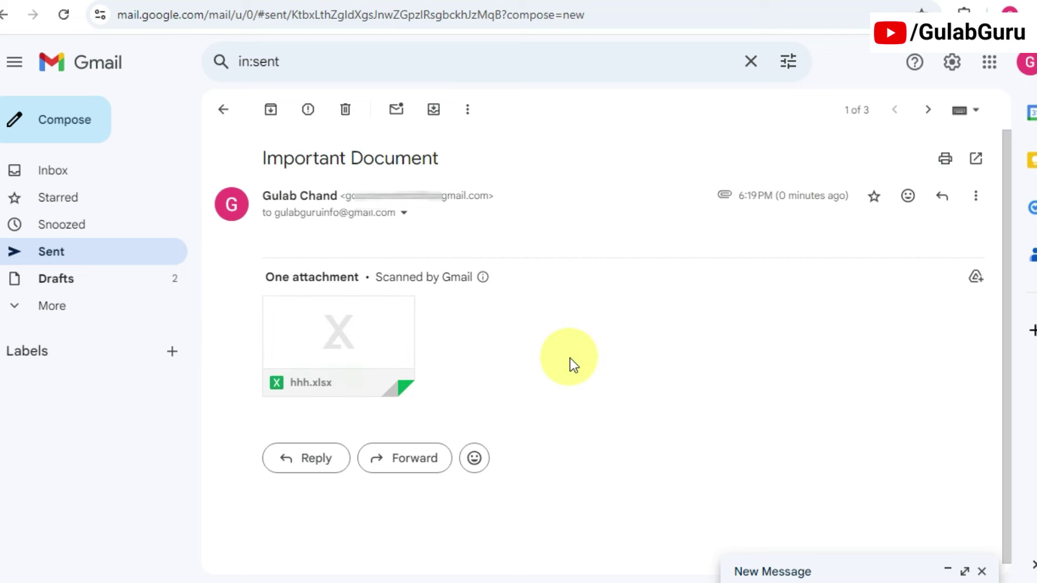
{"action": "left_click", "coordinate": [680, 232]}
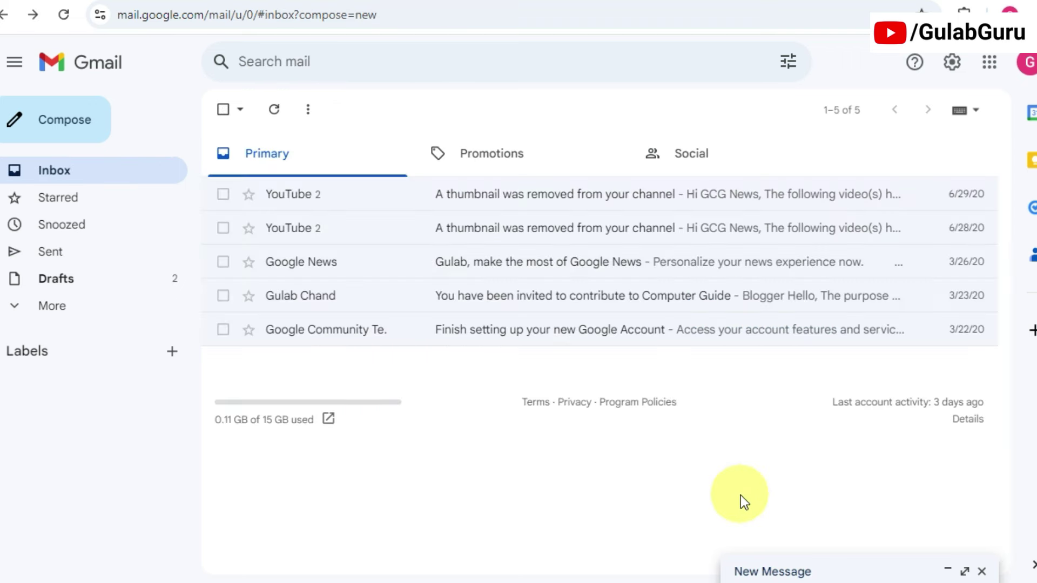